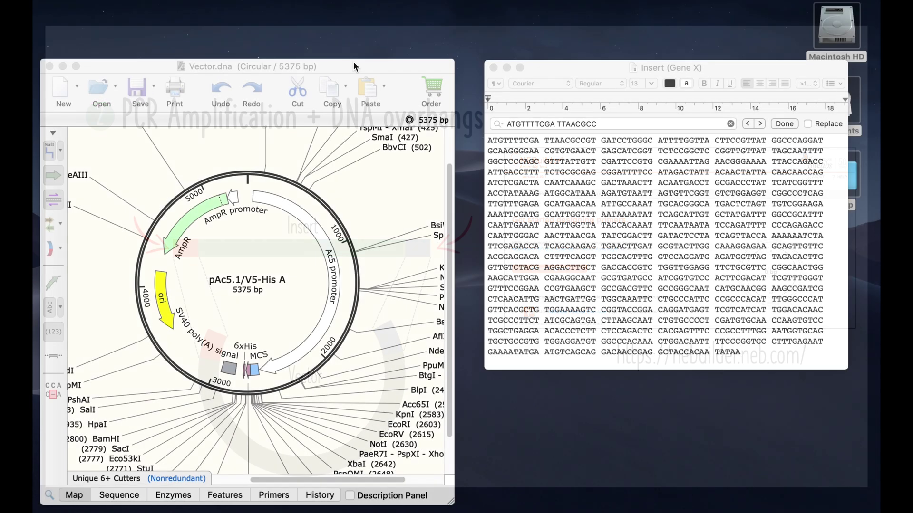
Switch to the nebuilder.neb.com page in Chrome and begin a new fragment on the Build tab
{"action": "left_click", "coordinate": [353, 61]}
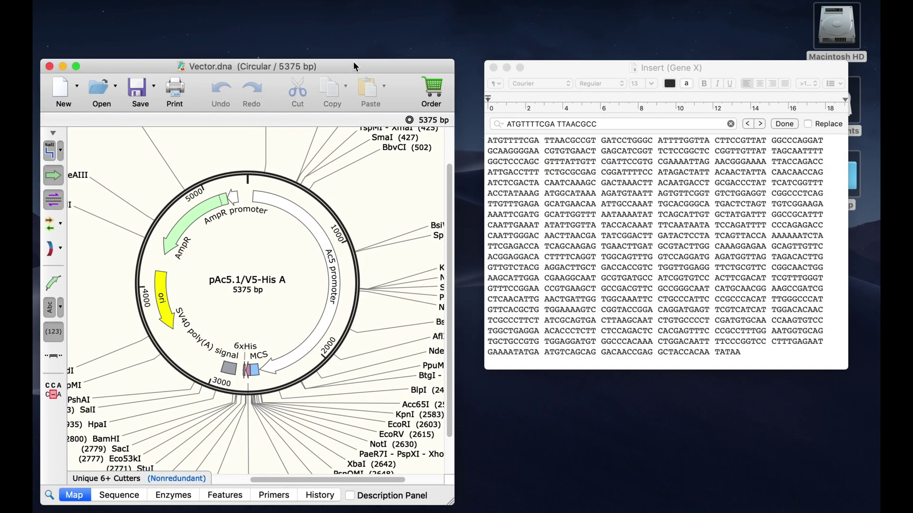
{"action": "left_click", "coordinate": [583, 63]}
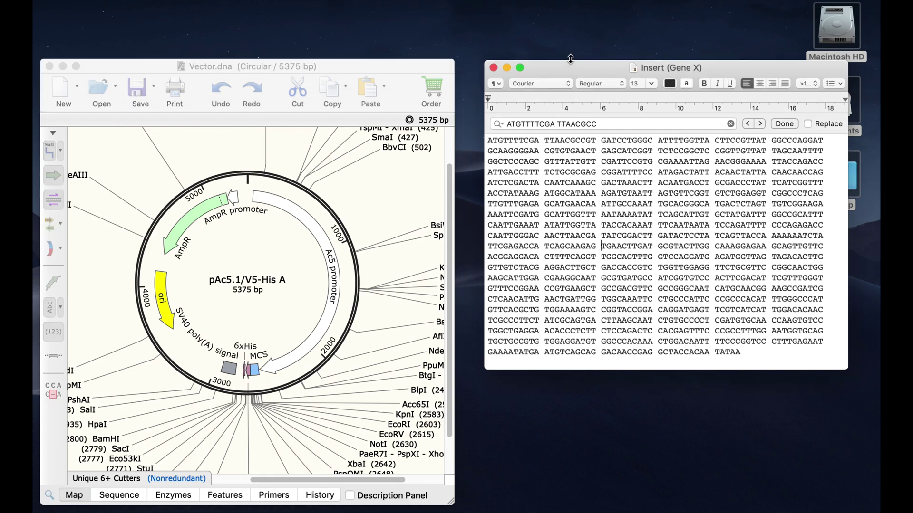
{"action": "key", "text": "ctrl+Right"}
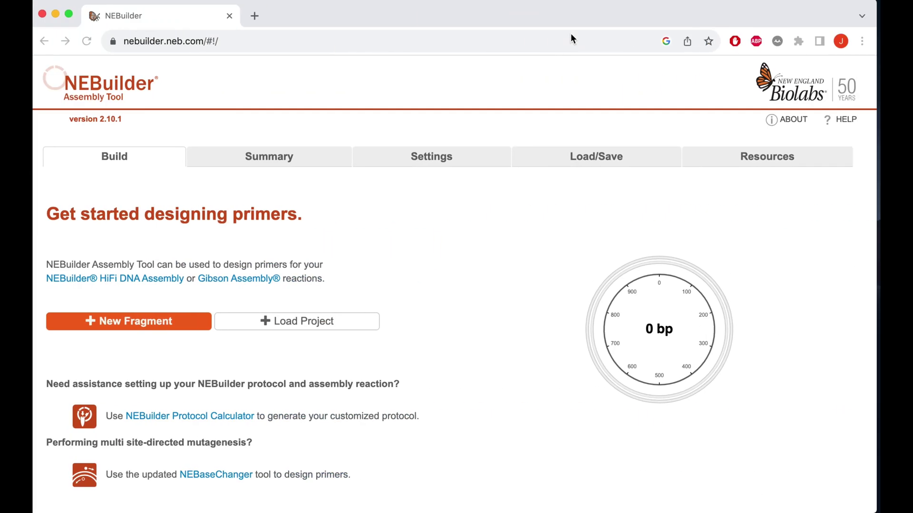
{"action": "left_click", "coordinate": [252, 42]}
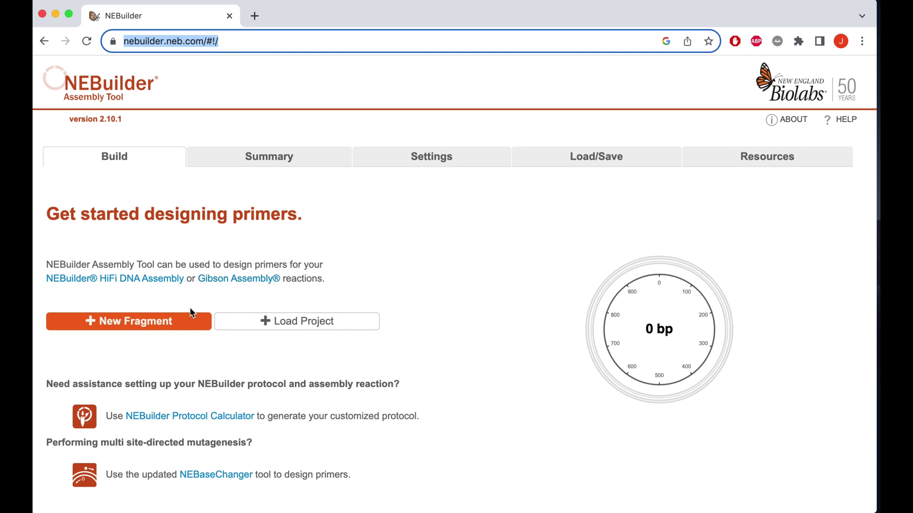
{"action": "left_click", "coordinate": [175, 323]}
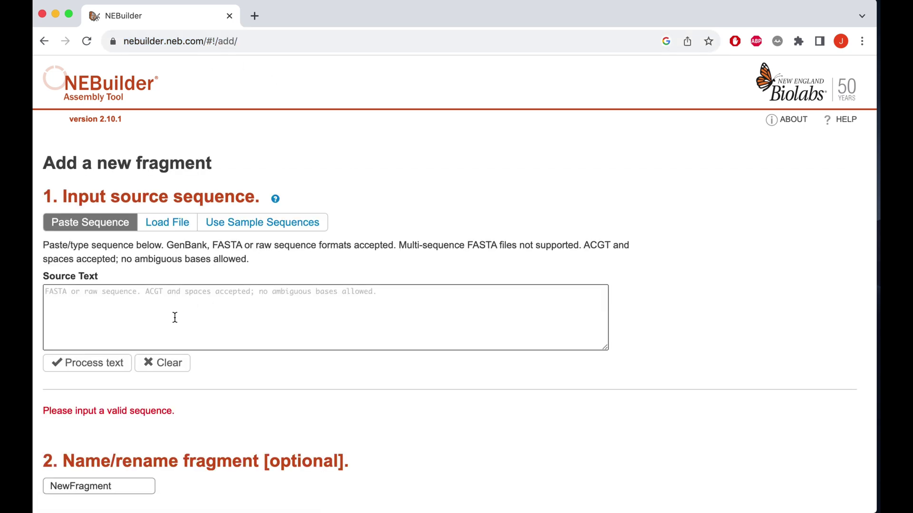
Maximize Vector.dna in SnapGene Viewer, select all 5375 bp, and copy the top strand
{"action": "left_click", "coordinate": [126, 301]}
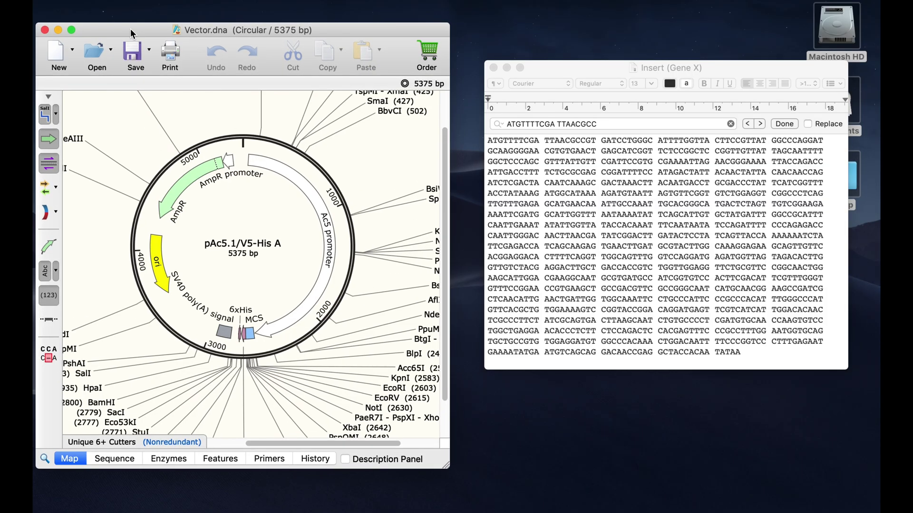
{"action": "left_click_drag", "start_coordinate": [130, 28], "coordinate": [127, 5]}
{"action": "double_click", "coordinate": [127, 6]}
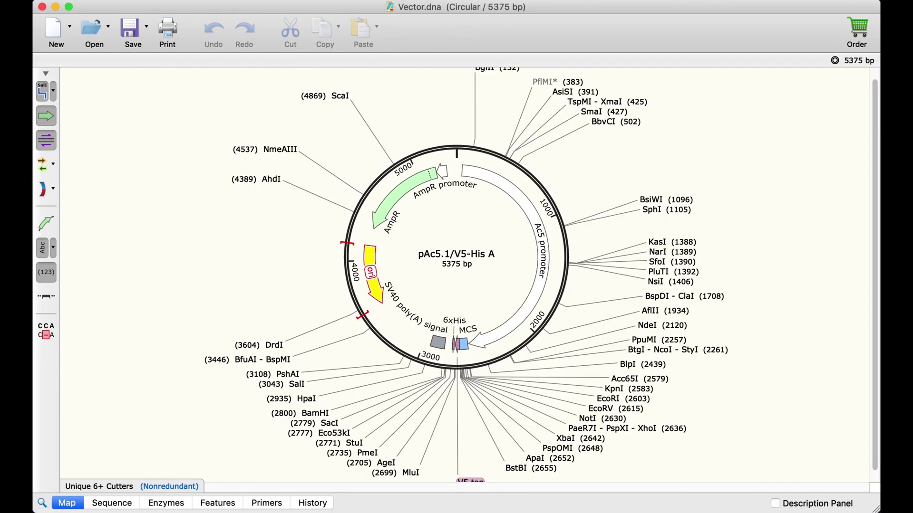
{"action": "left_click", "coordinate": [115, 507]}
{"action": "key", "text": "super+a"}
{"action": "right_click", "coordinate": [304, 300]}
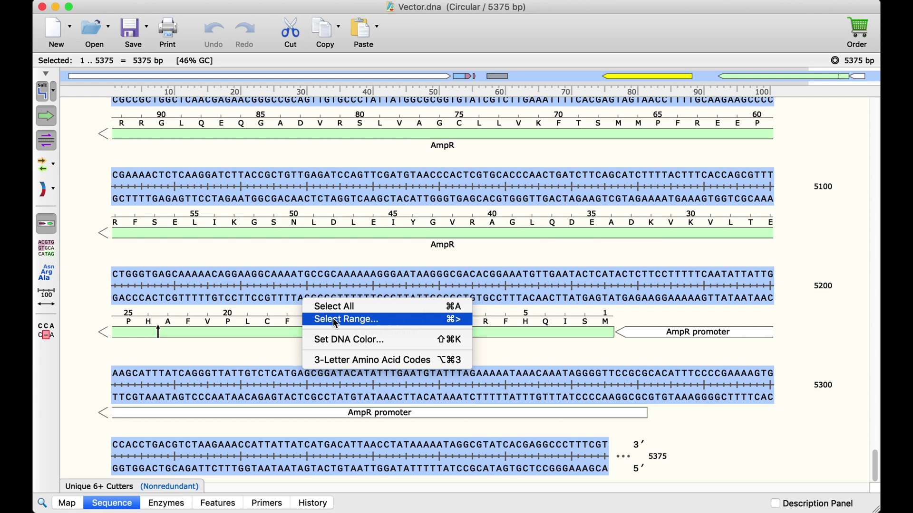
{"action": "left_click", "coordinate": [340, 306]}
{"action": "left_click", "coordinate": [192, 1]}
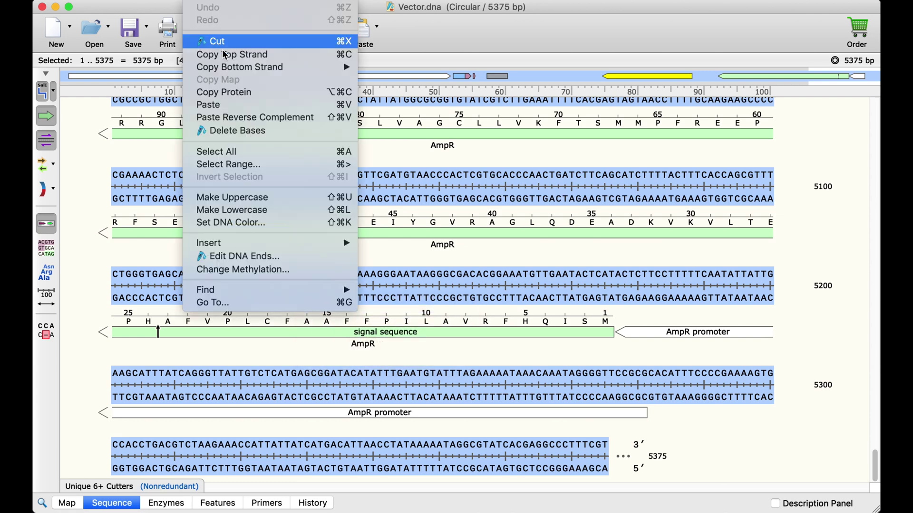
{"action": "left_click", "coordinate": [225, 55]}
{"action": "key", "text": "ctrl+Right"}
Paste and process the 5375 bp sequence, marking it as a circular vector
{"action": "right_click", "coordinate": [96, 292]}
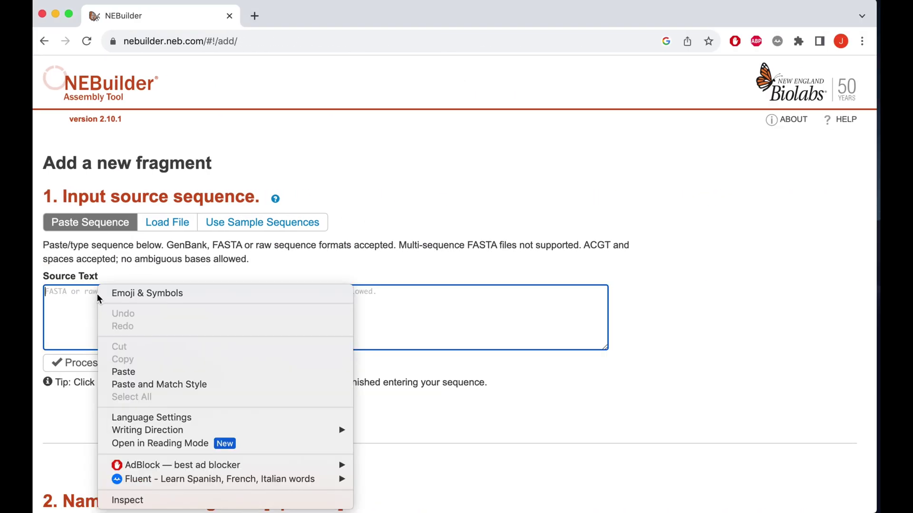
{"action": "left_click", "coordinate": [153, 372]}
{"action": "left_click", "coordinate": [96, 365]}
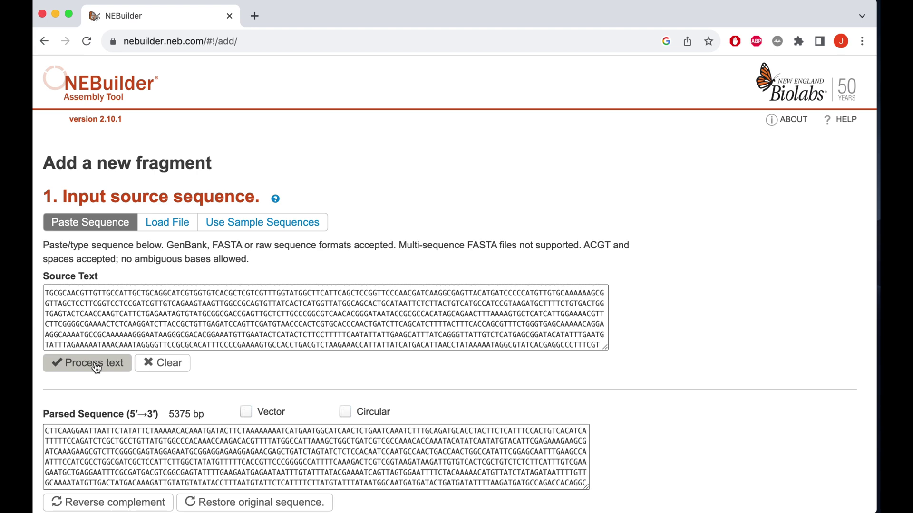
{"action": "scroll", "coordinate": [191, 351], "scroll_direction": "down", "scroll_amount": 2}
{"action": "left_click", "coordinate": [246, 335]}
{"action": "left_click", "coordinate": [346, 335]}
Name the fragment 'Vector' and set it to be produced by restriction digest
{"action": "scroll", "coordinate": [347, 336], "scroll_direction": "down", "scroll_amount": 4}
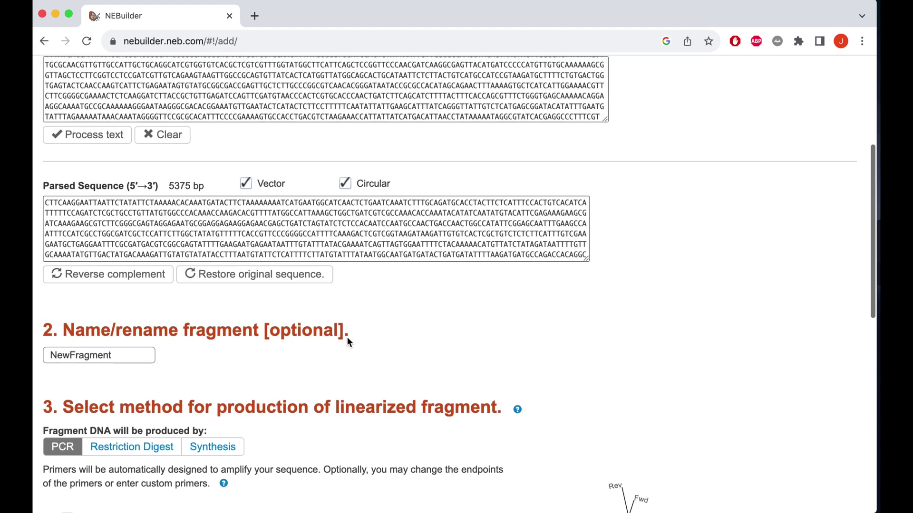
{"action": "left_click", "coordinate": [132, 342]}
{"action": "double_click", "coordinate": [133, 343]}
{"action": "type", "text": "Vector"}
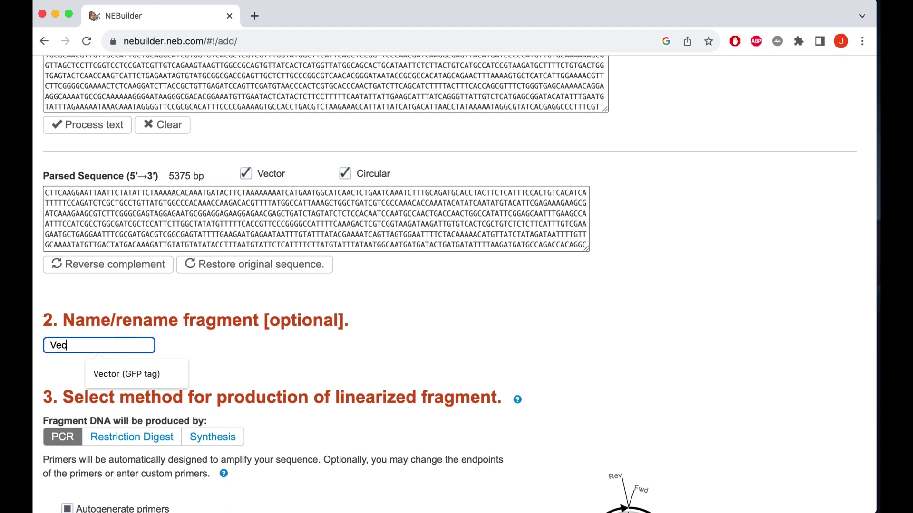
{"action": "left_click", "coordinate": [184, 348]}
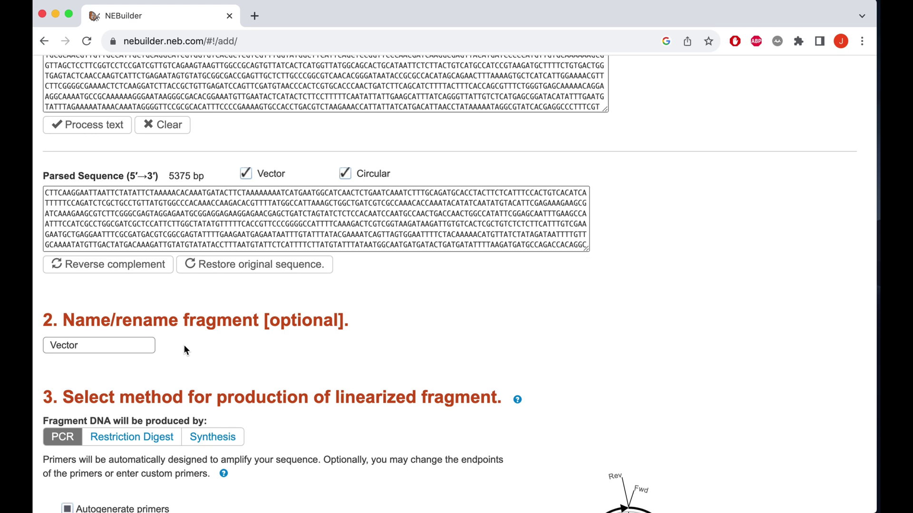
{"action": "scroll", "coordinate": [185, 349], "scroll_direction": "down", "scroll_amount": 1}
{"action": "scroll", "coordinate": [184, 350], "scroll_direction": "down", "scroll_amount": 2}
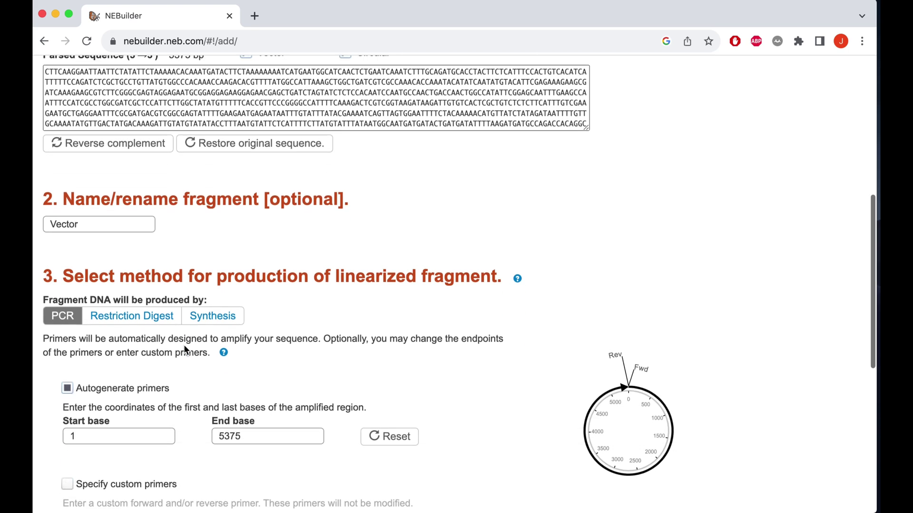
{"action": "scroll", "coordinate": [184, 349], "scroll_direction": "down", "scroll_amount": 1}
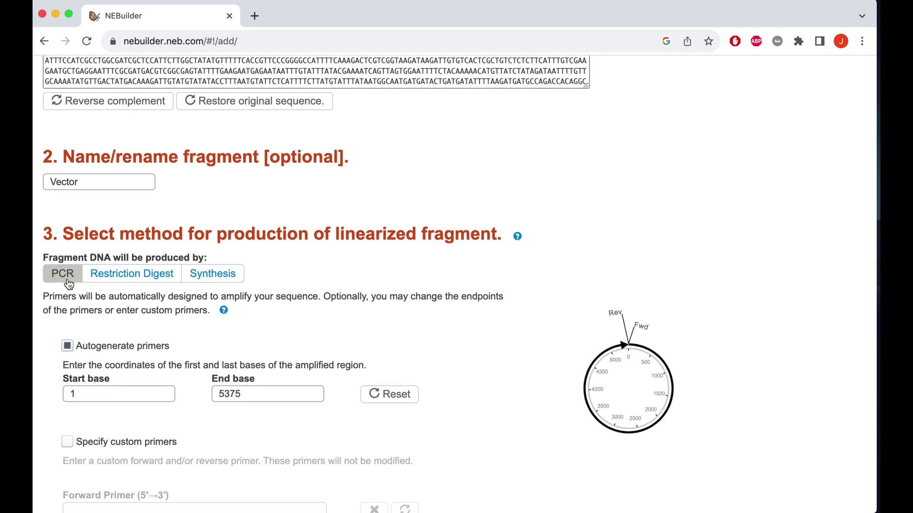
{"action": "left_click", "coordinate": [133, 274]}
{"action": "scroll", "coordinate": [138, 281], "scroll_direction": "down", "scroll_amount": 2}
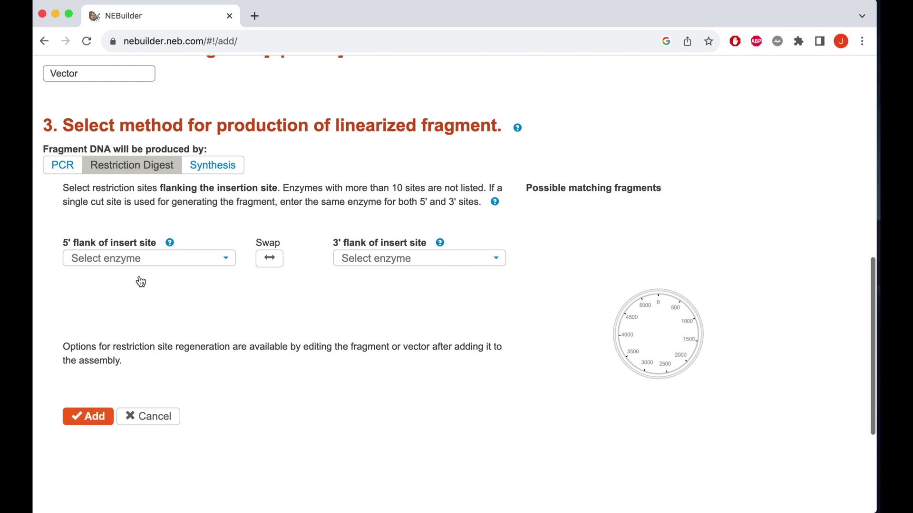
{"action": "key", "text": "ctrl+Left"}
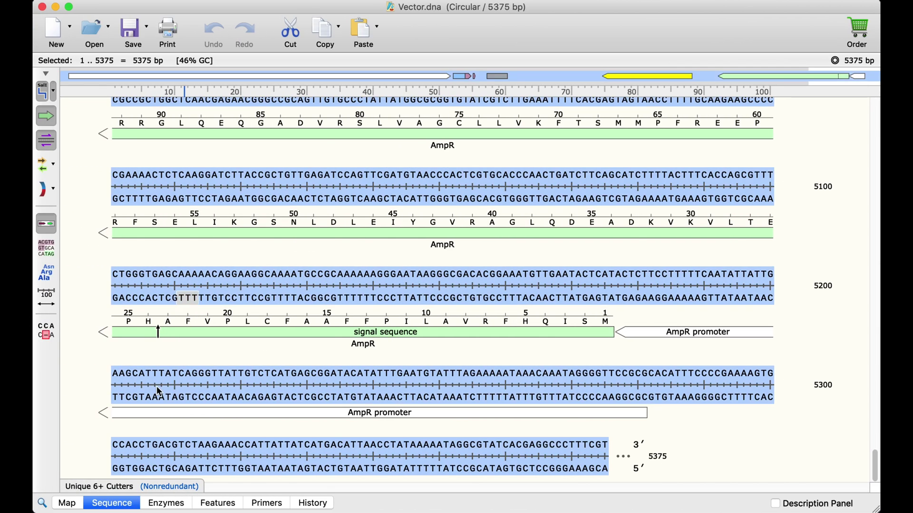
In SnapGene, locate the multiple cloning site and list the Unique 6+ Cutters enzyme set
{"action": "left_click", "coordinate": [69, 505]}
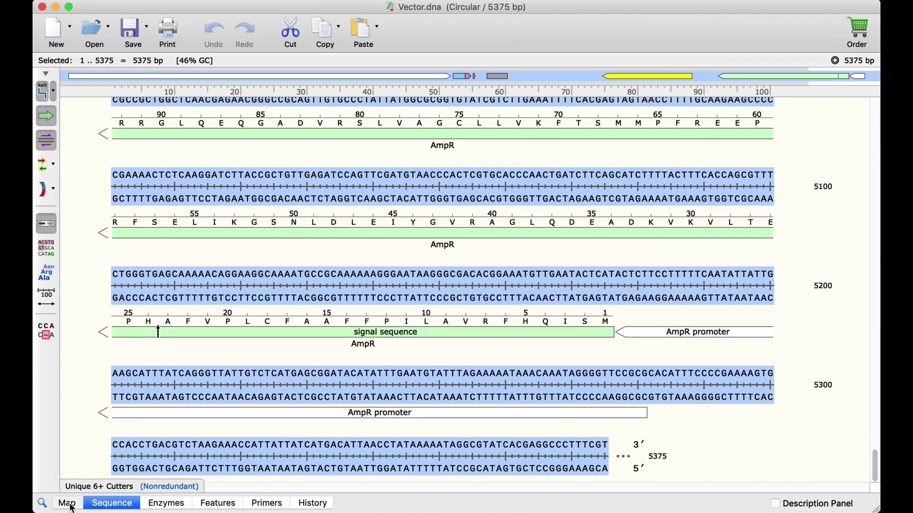
{"action": "left_click", "coordinate": [177, 338]}
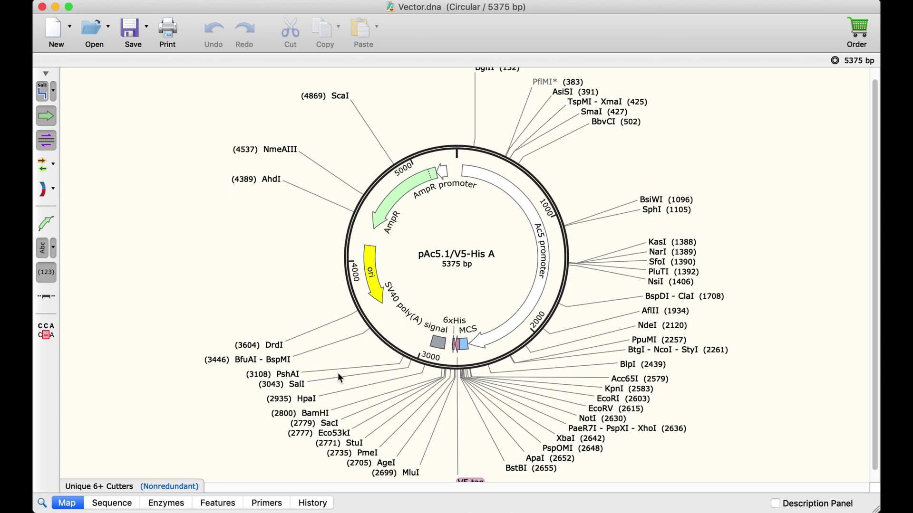
{"action": "scroll", "coordinate": [337, 373], "scroll_direction": "down", "scroll_amount": 1}
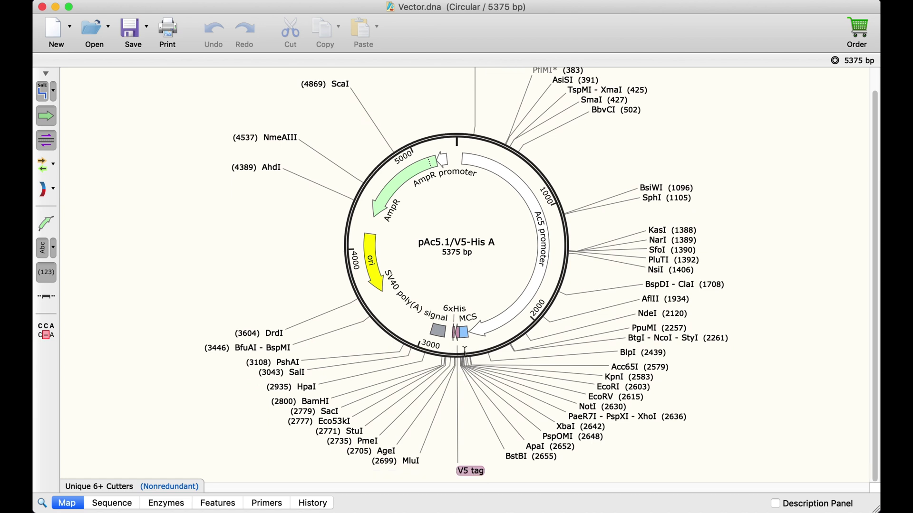
{"action": "left_click_drag", "start_coordinate": [464, 351], "coordinate": [469, 349]}
{"action": "left_click", "coordinate": [468, 338]}
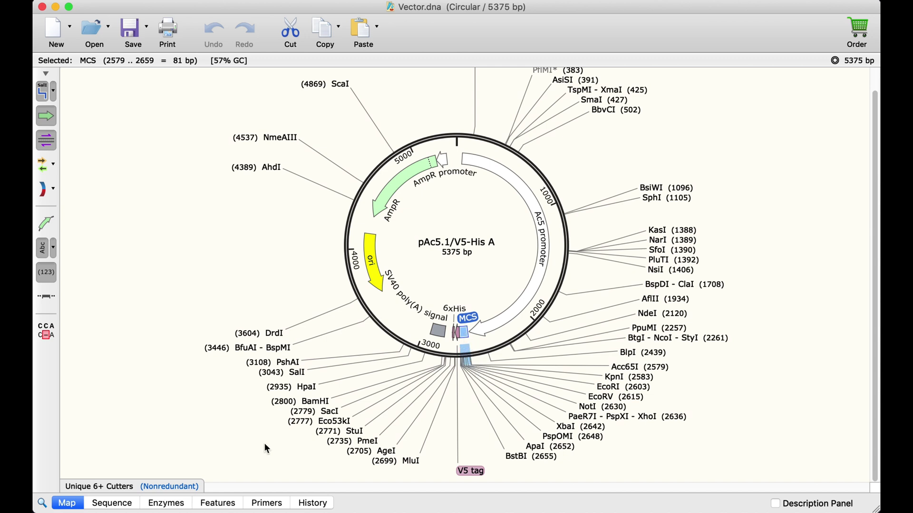
{"action": "left_click", "coordinate": [183, 504]}
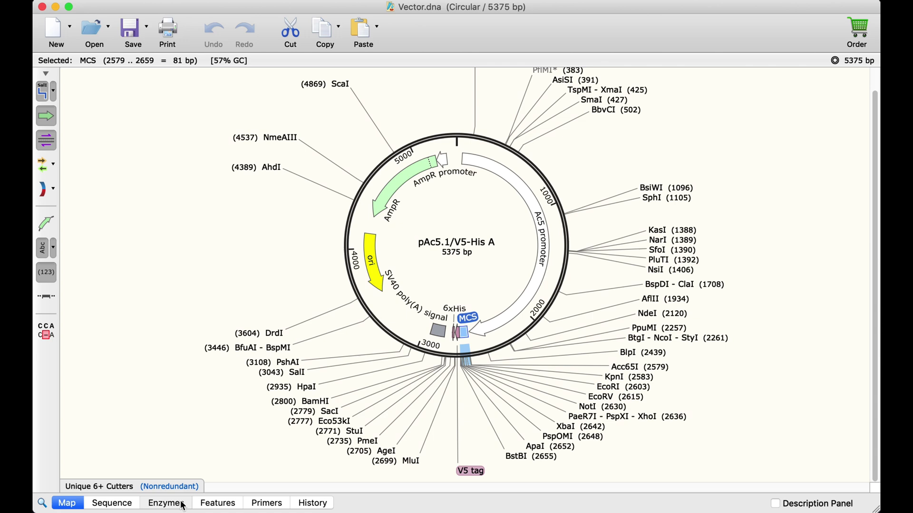
{"action": "left_click", "coordinate": [182, 81]}
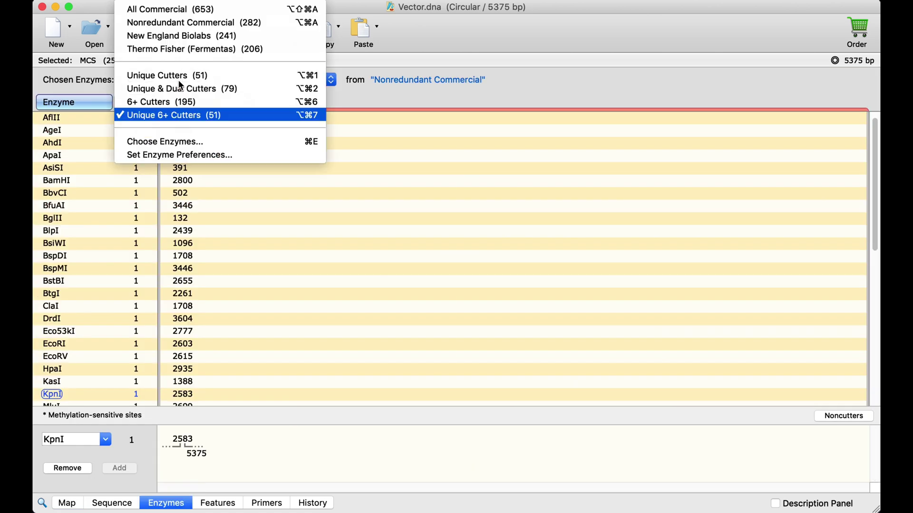
{"action": "left_click", "coordinate": [183, 116]}
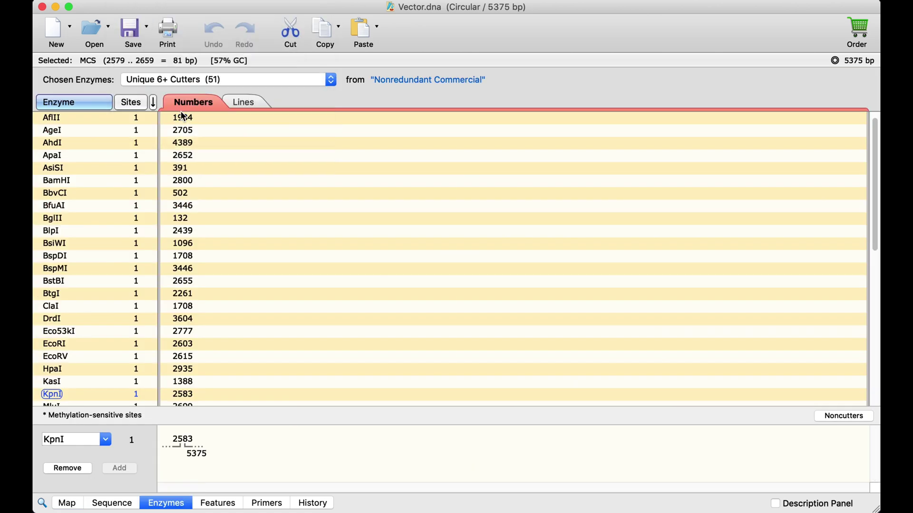
{"action": "left_click", "coordinate": [69, 504]}
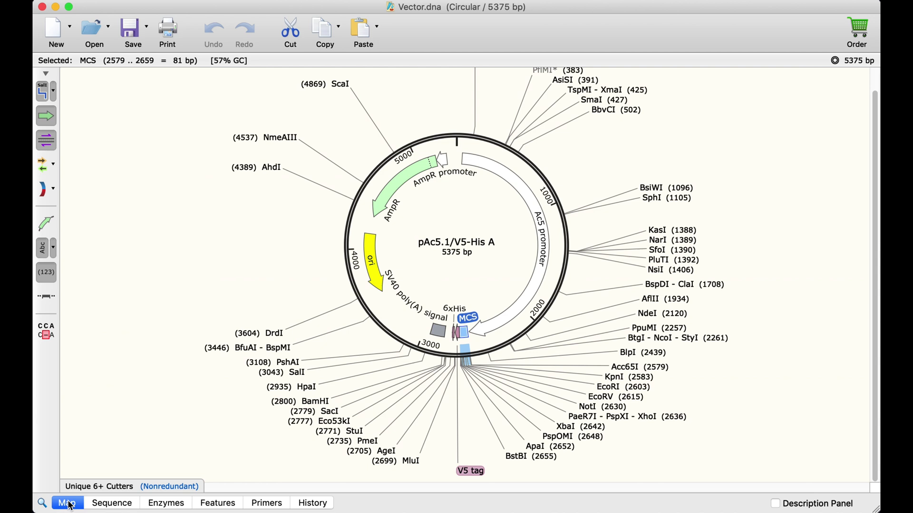
Digest the Vector with KpnI as 5' flank and EcoRI as 3' flank and add it to the assembly
{"action": "left_click", "coordinate": [610, 389]}
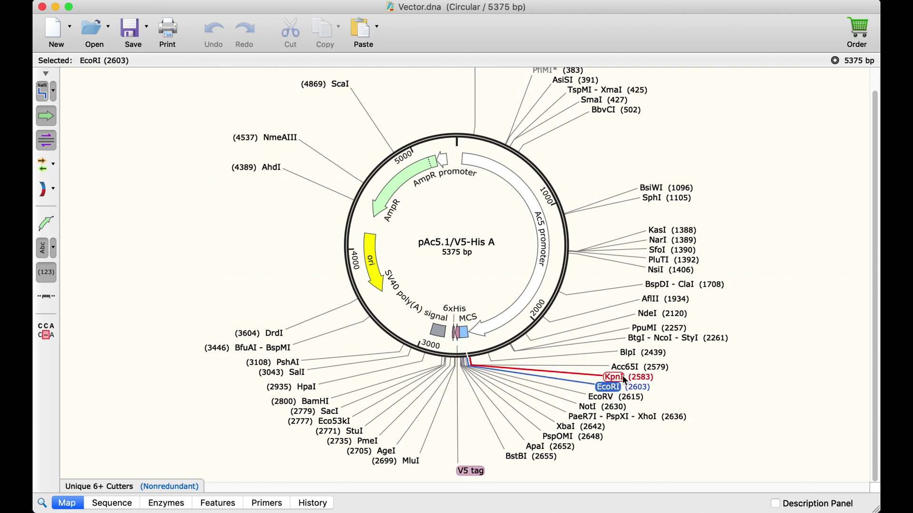
{"action": "left_click", "coordinate": [613, 377], "text": "shift"}
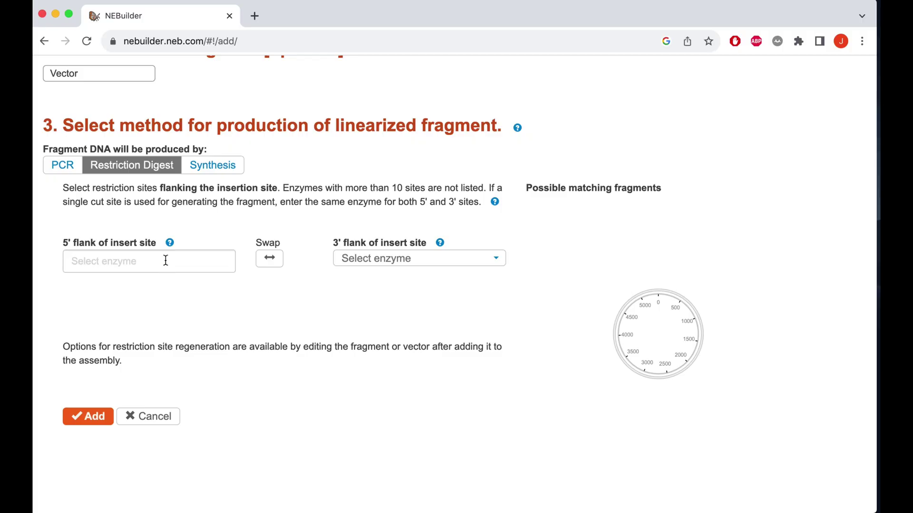
{"action": "left_click", "coordinate": [163, 261]}
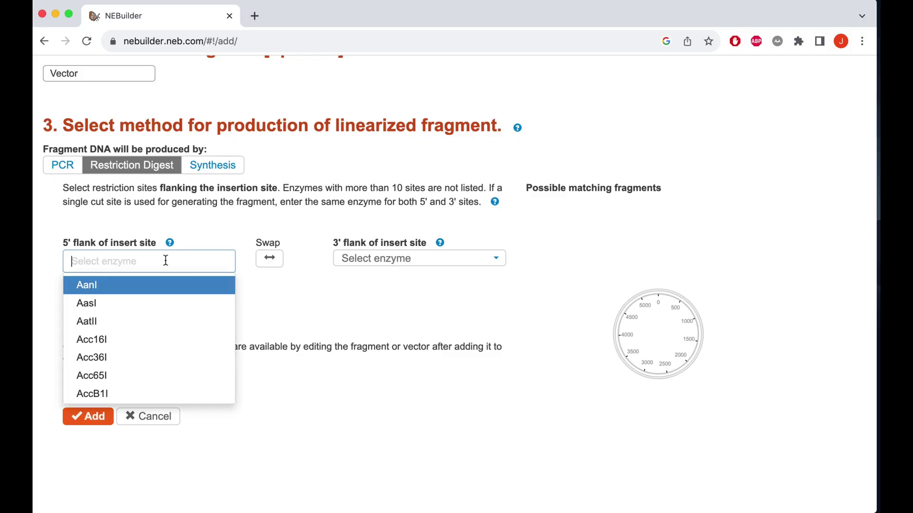
{"action": "type", "text": "kp"}
{"action": "left_click", "coordinate": [92, 285]}
{"action": "left_click", "coordinate": [397, 260]}
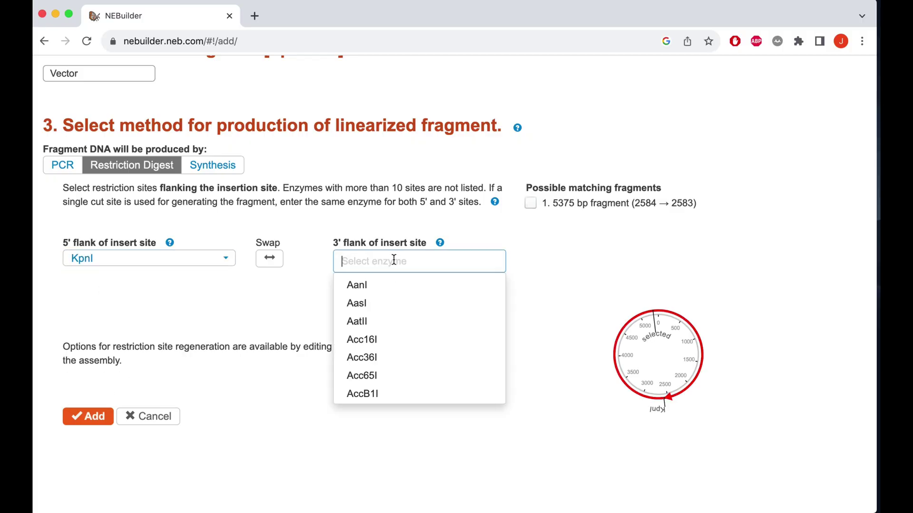
{"action": "type", "text": "ector"}
{"action": "left_click", "coordinate": [398, 287]}
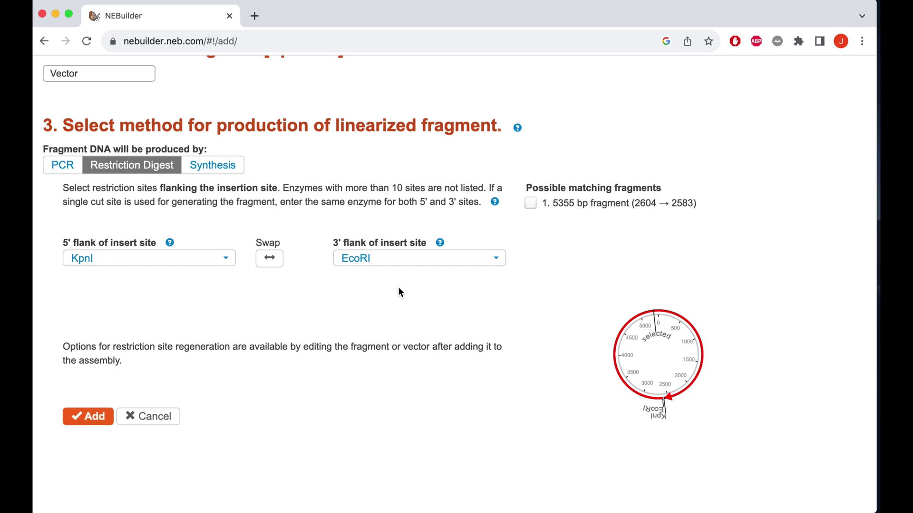
{"action": "left_click", "coordinate": [100, 422]}
Start a new fragment and copy the whole Gene X insert sequence from TextEdit
{"action": "scroll", "coordinate": [184, 292], "scroll_direction": "up", "scroll_amount": 15}
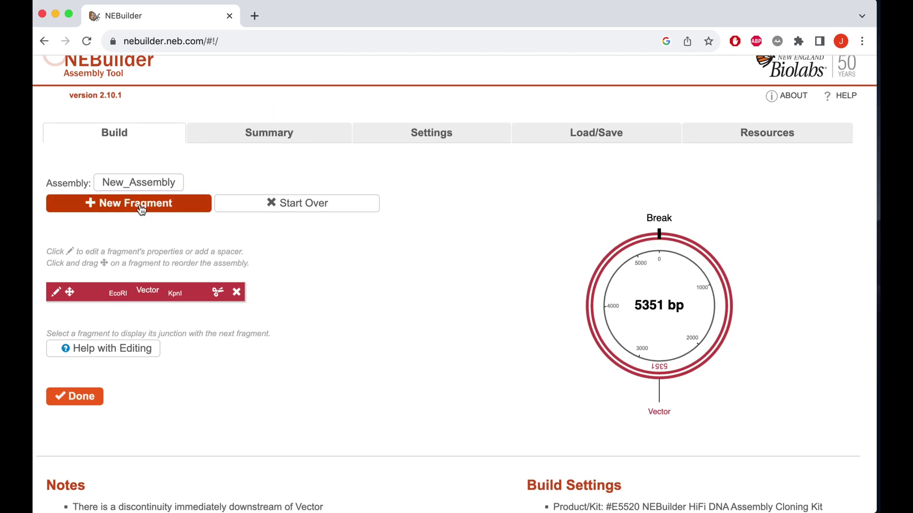
{"action": "left_click", "coordinate": [141, 207]}
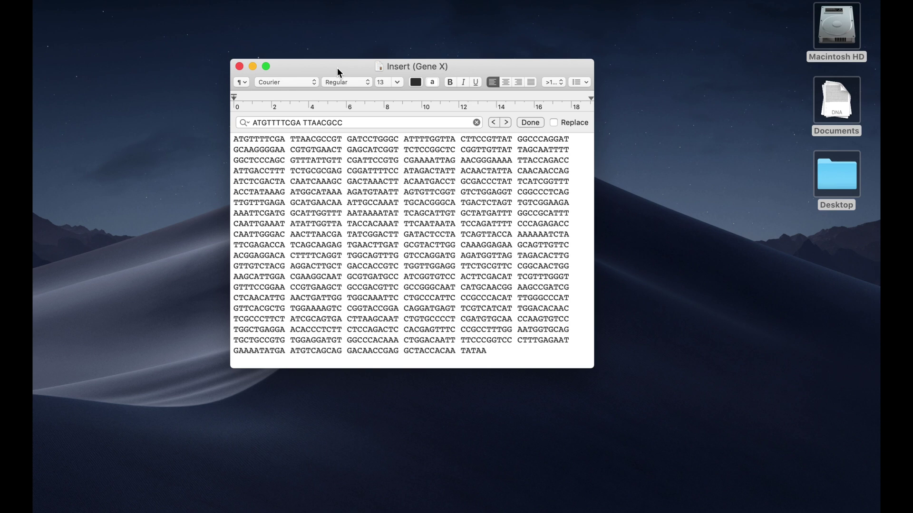
{"action": "left_click_drag", "start_coordinate": [234, 140], "coordinate": [514, 355]}
{"action": "right_click", "coordinate": [397, 262]}
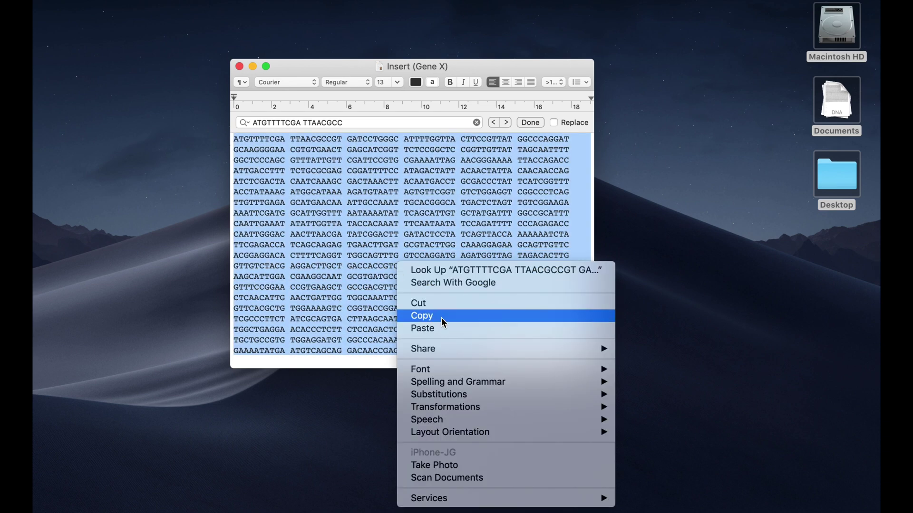
{"action": "left_click", "coordinate": [444, 317]}
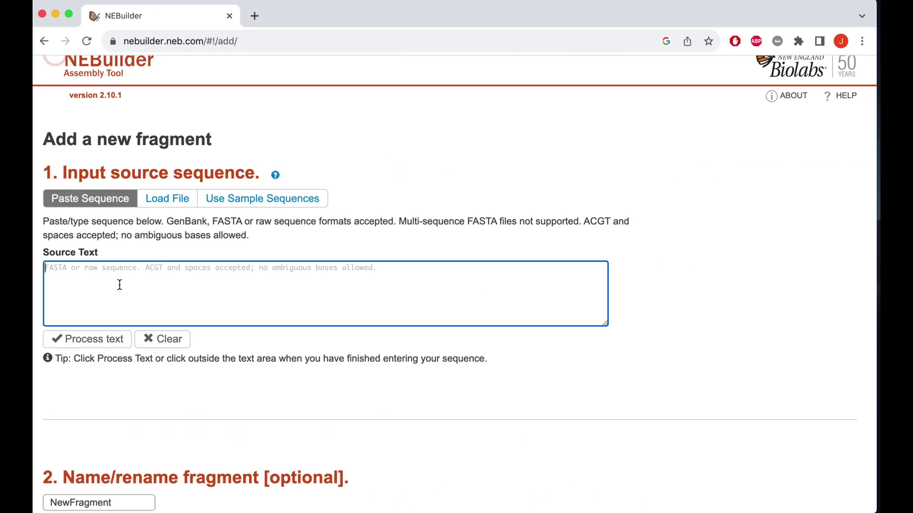
Paste and process the Gene X sequence as a 1245 bp fragment
{"action": "right_click", "coordinate": [93, 281]}
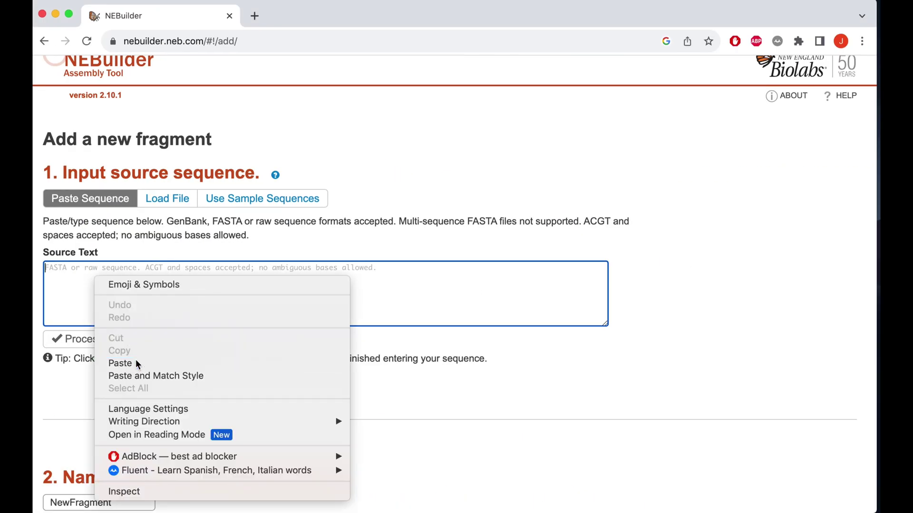
{"action": "left_click", "coordinate": [120, 364]}
{"action": "left_click", "coordinate": [96, 341]}
{"action": "scroll", "coordinate": [175, 386], "scroll_direction": "down", "scroll_amount": 5}
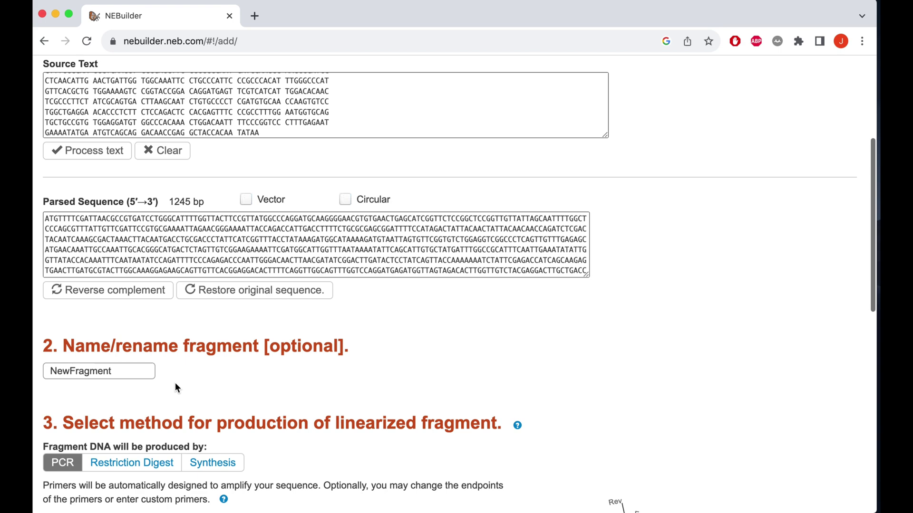
Rename the fragment 'Insert' and add it with autogenerated PCR primers
{"action": "double_click", "coordinate": [134, 359]}
{"action": "key", "text": "BackSpace"}
{"action": "type", "text": "Insert"}
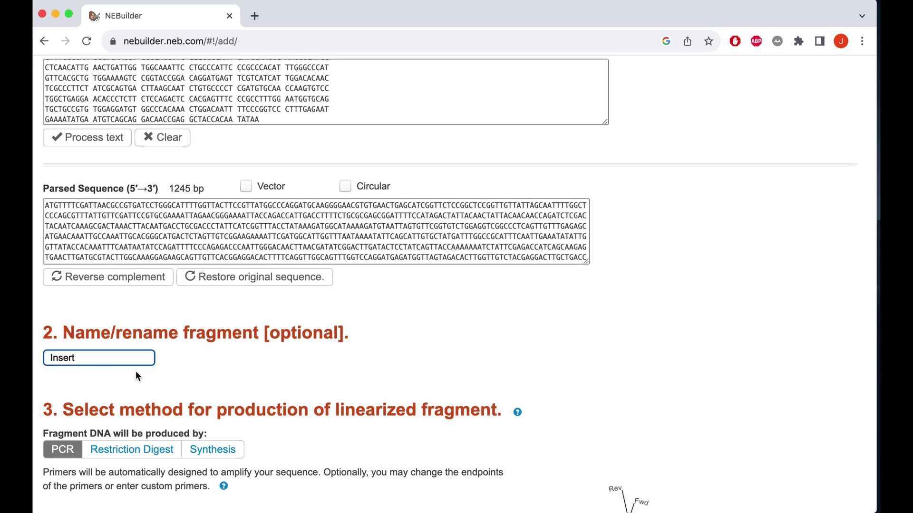
{"action": "left_click", "coordinate": [136, 377]}
{"action": "scroll", "coordinate": [136, 377], "scroll_direction": "down", "scroll_amount": 5}
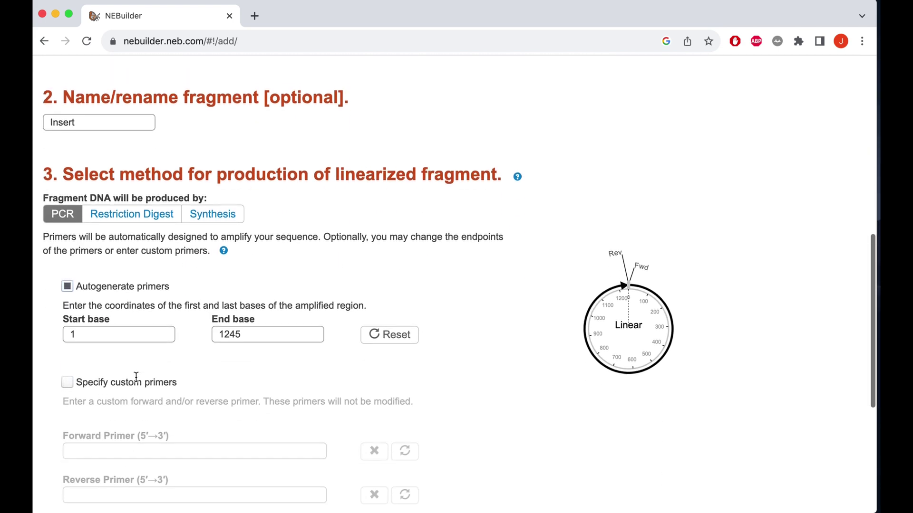
{"action": "scroll", "coordinate": [136, 377], "scroll_direction": "down", "scroll_amount": 3}
{"action": "left_click", "coordinate": [67, 449]}
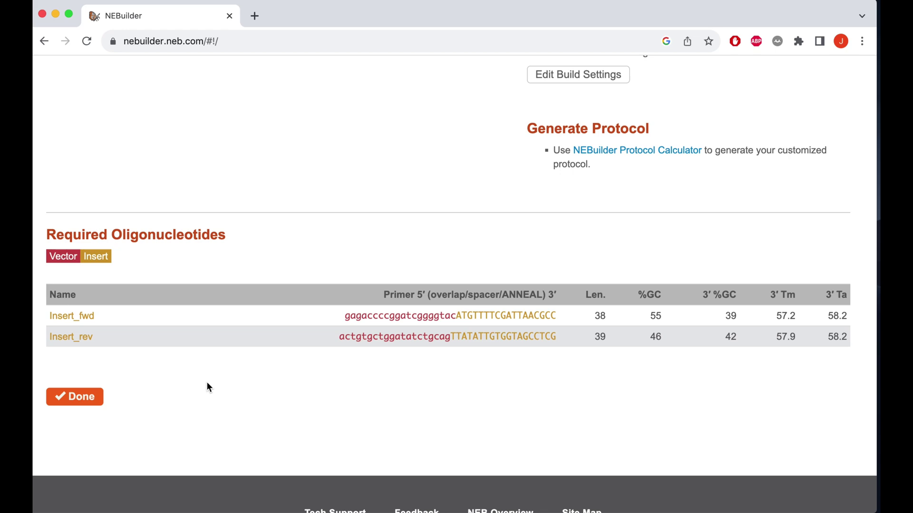
{"action": "scroll", "coordinate": [206, 381], "scroll_direction": "up", "scroll_amount": 10}
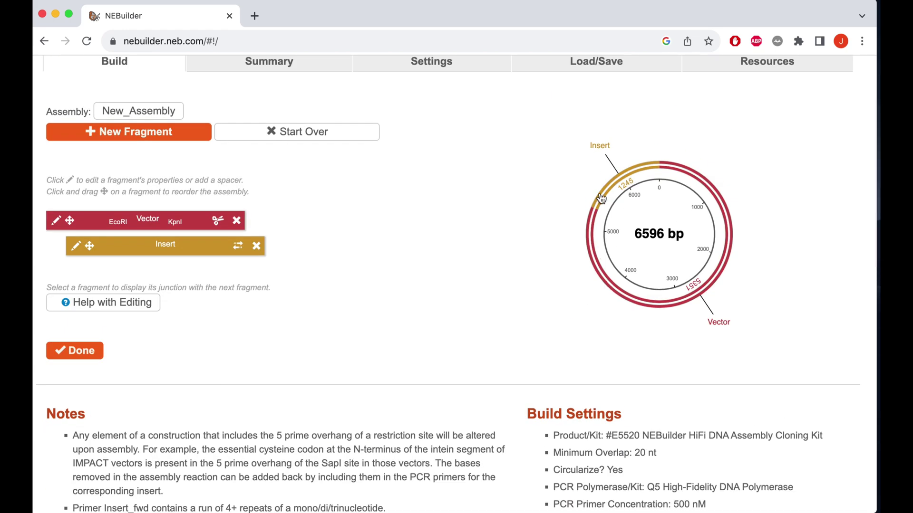
{"action": "scroll", "coordinate": [398, 299], "scroll_direction": "down", "scroll_amount": 8}
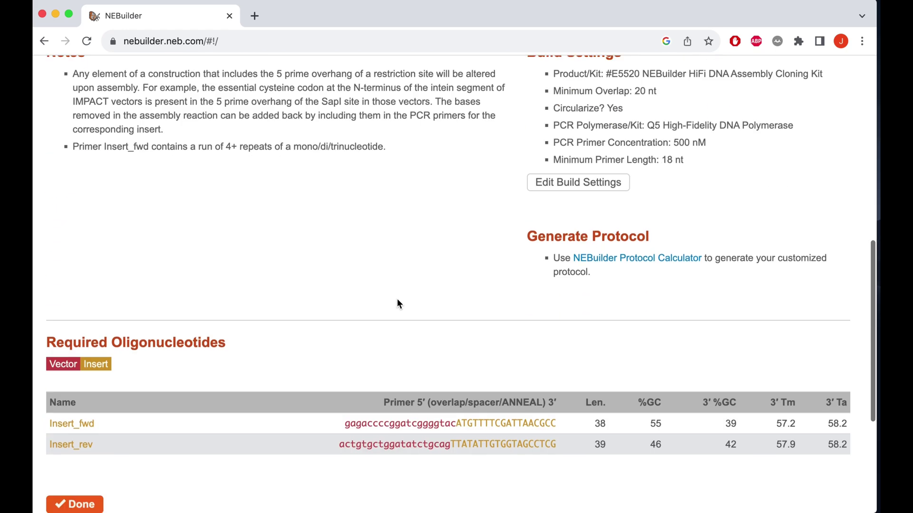
Finish the build and review Component Fragments and Required Oligonucleotides in the Summary
{"action": "left_click", "coordinate": [74, 457]}
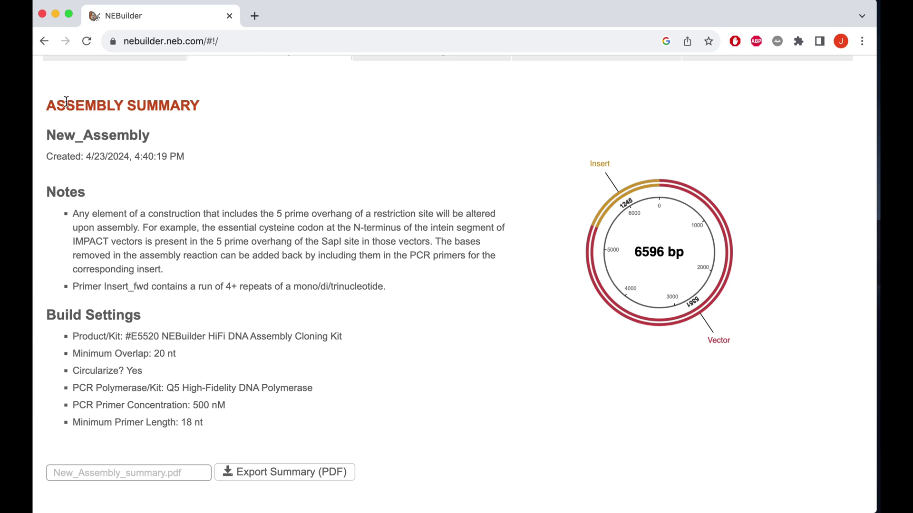
{"action": "scroll", "coordinate": [228, 128], "scroll_direction": "down", "scroll_amount": 5}
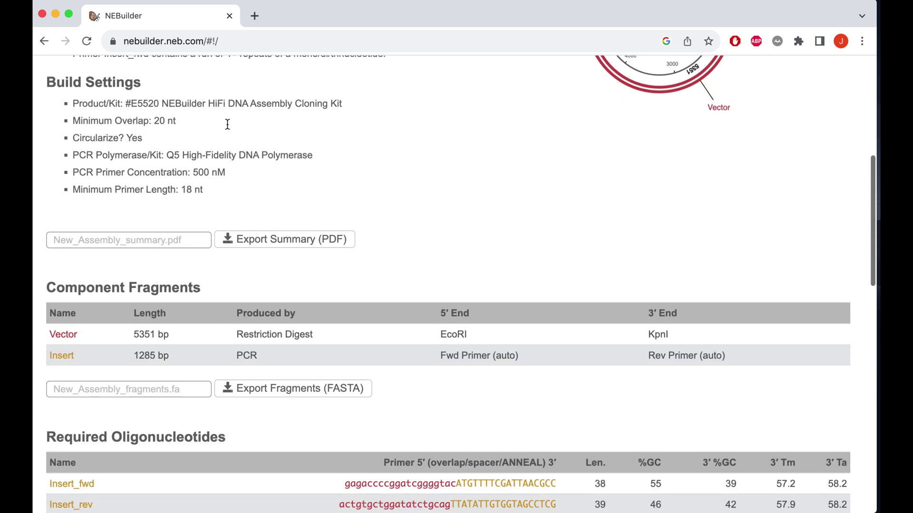
{"action": "scroll", "coordinate": [278, 285], "scroll_direction": "down", "scroll_amount": 2}
{"action": "scroll", "coordinate": [279, 300], "scroll_direction": "down", "scroll_amount": 2}
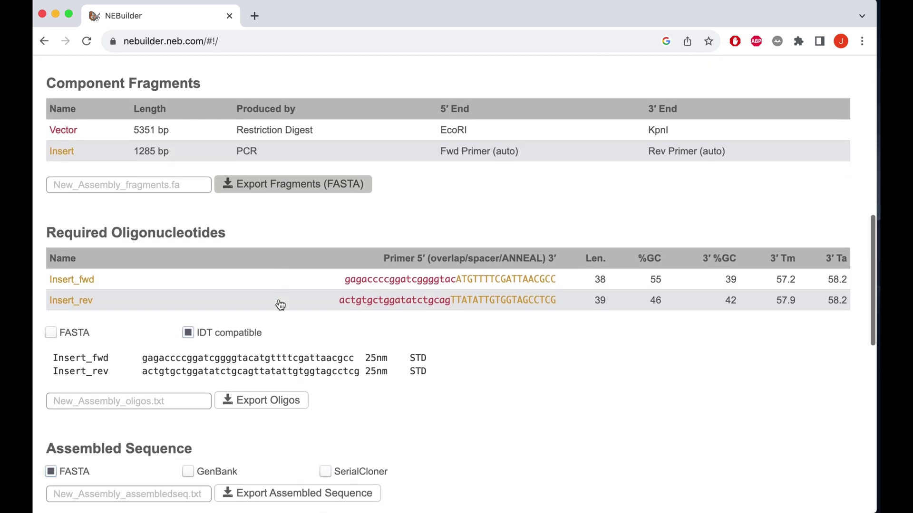
{"action": "scroll", "coordinate": [271, 399], "scroll_direction": "down", "scroll_amount": 2}
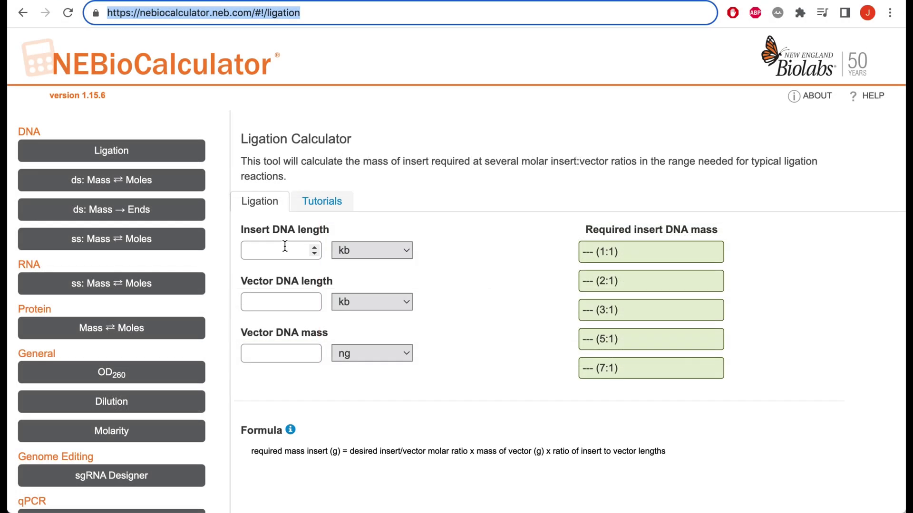
Enter insert 1245, vector 5375 and 100 ng vector mass, reading 46.33 ng (2:1) and 69.49 ng (3:1)
{"action": "left_click", "coordinate": [286, 248]}
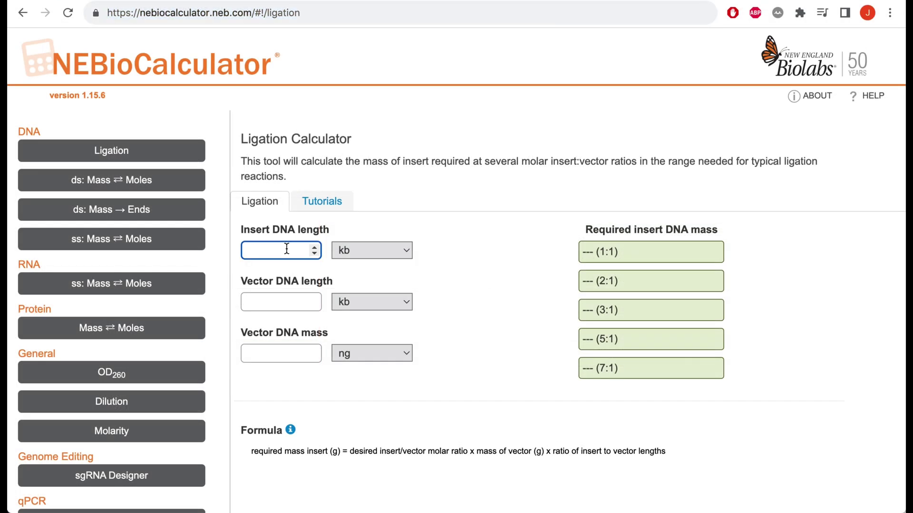
{"action": "type", "text": "1245"}
{"action": "left_click", "coordinate": [286, 302]}
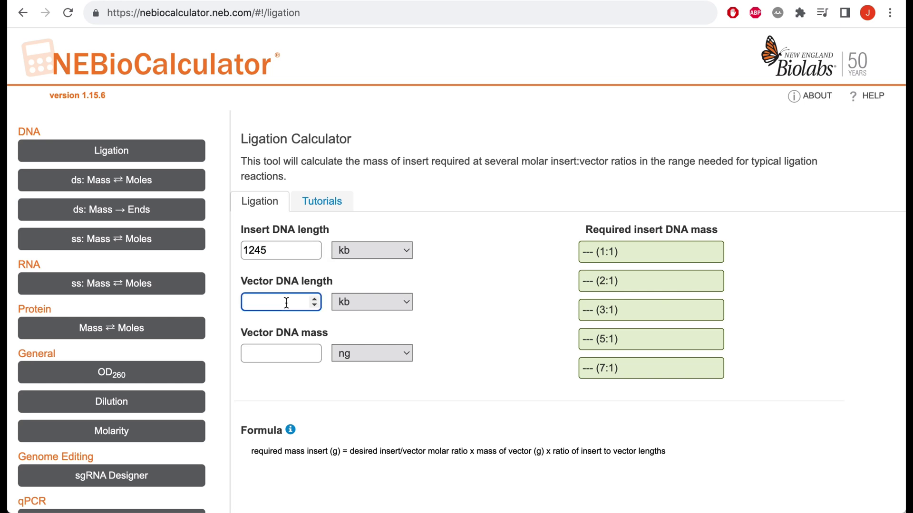
{"action": "type", "text": "5375"}
{"action": "left_click", "coordinate": [294, 353]}
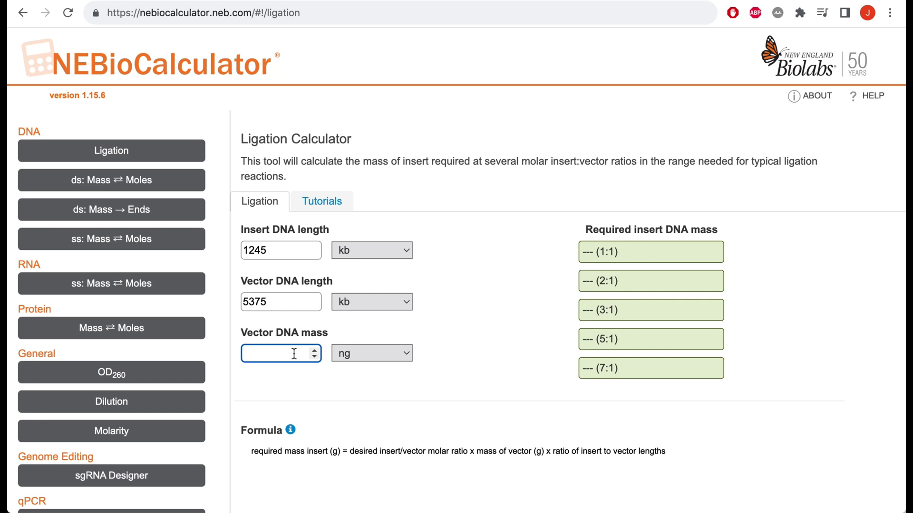
{"action": "type", "text": "100"}
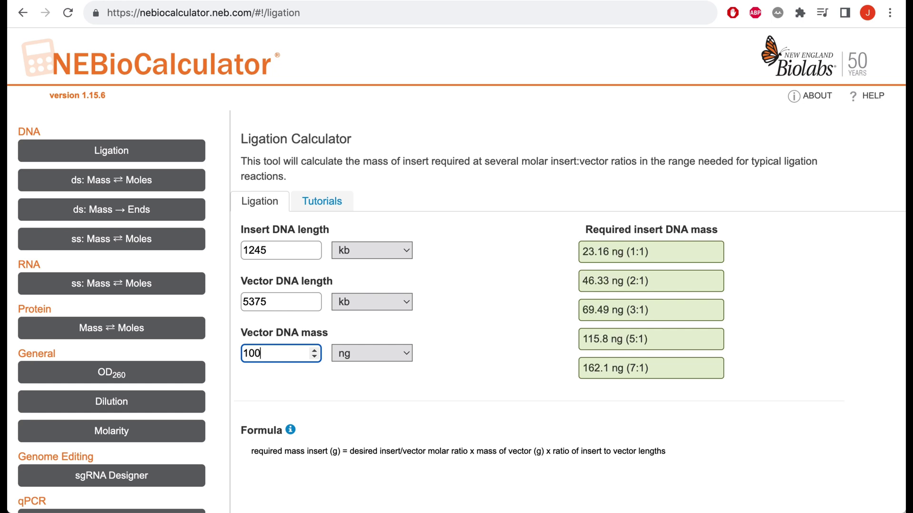
{"action": "left_click_drag", "start_coordinate": [582, 281], "coordinate": [661, 286]}
{"action": "left_click_drag", "start_coordinate": [581, 311], "coordinate": [647, 310]}
{"action": "left_click", "coordinate": [652, 312]}
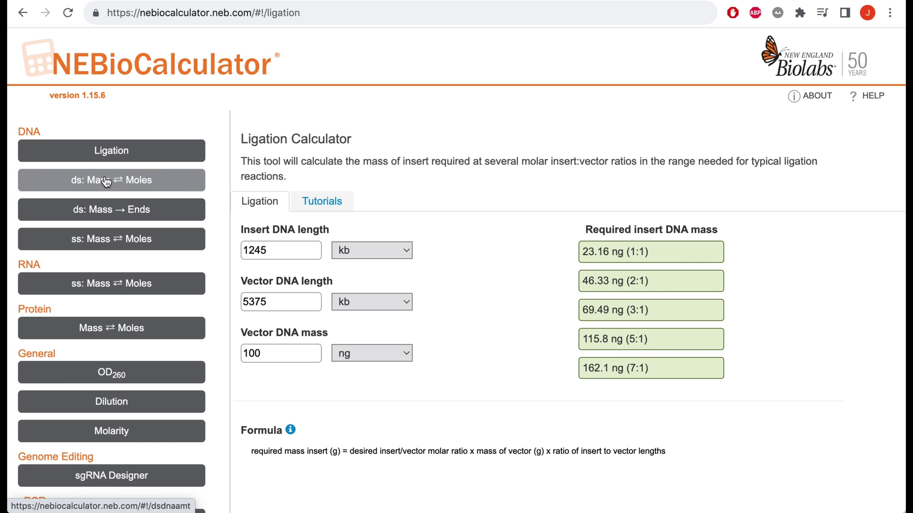
In the dsDNA Mass ⇄ Moles converter, enter 5375 bp and 100 ng, reading 30.20 fmol
{"action": "left_click", "coordinate": [106, 181]}
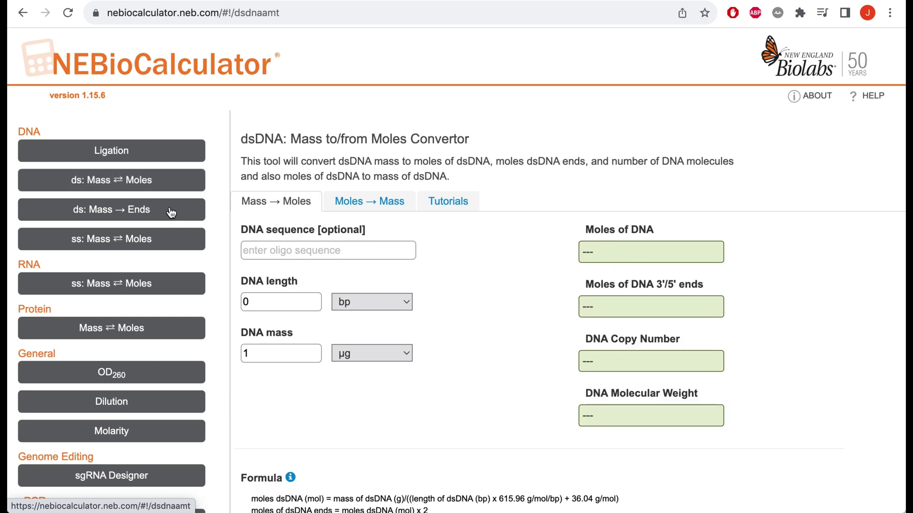
{"action": "left_click", "coordinate": [267, 299]}
{"action": "key", "text": "BackSpace"}
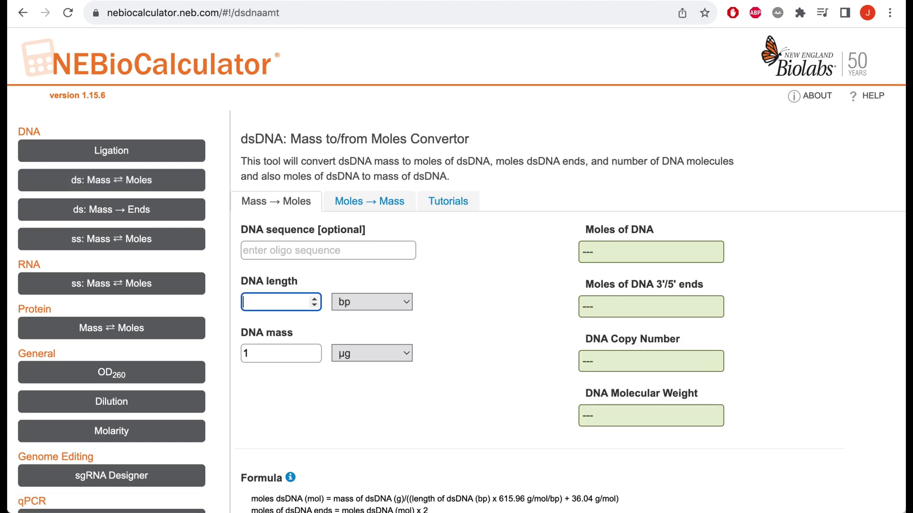
{"action": "type", "text": "5375"}
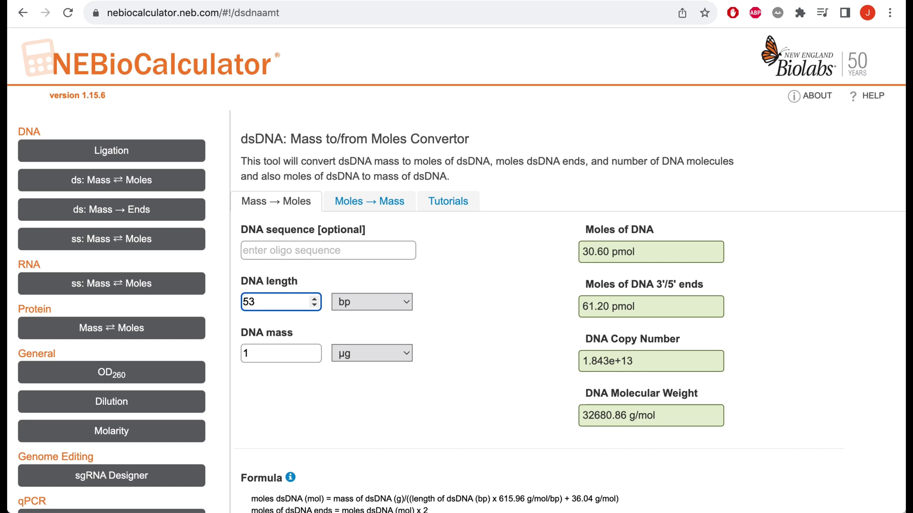
{"action": "left_click", "coordinate": [269, 355]}
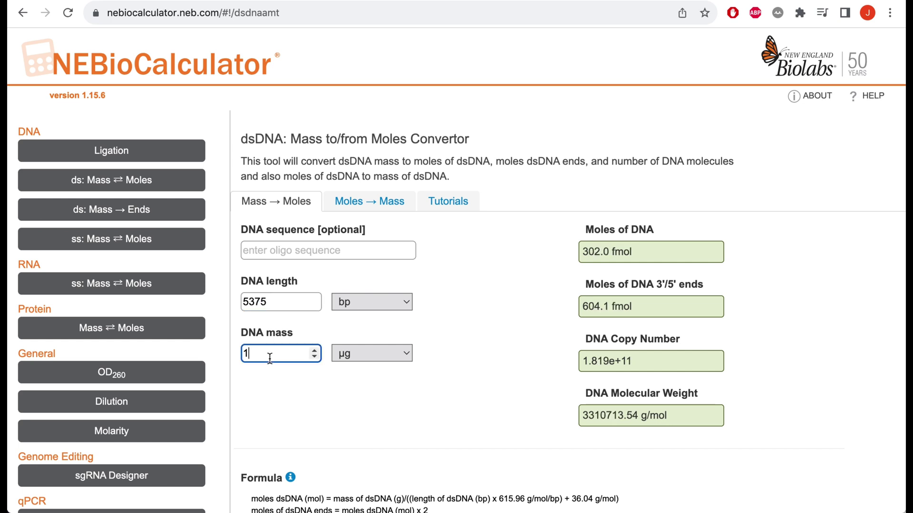
{"action": "type", "text": "00"}
{"action": "left_click", "coordinate": [359, 348]}
{"action": "left_click", "coordinate": [358, 363]}
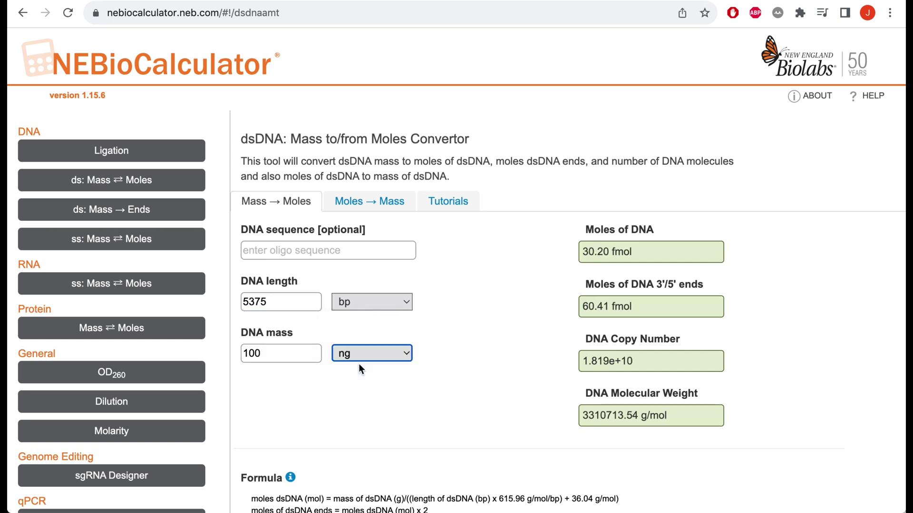
{"action": "left_click_drag", "start_coordinate": [649, 251], "coordinate": [571, 252]}
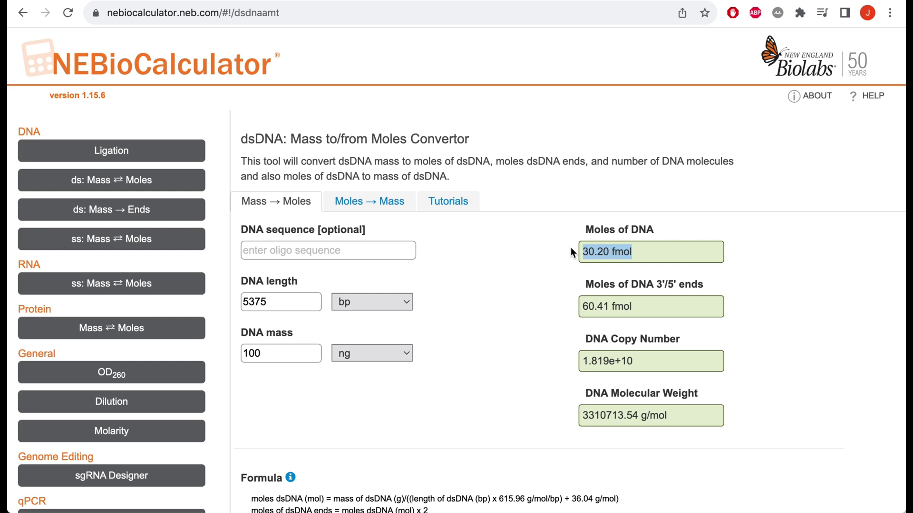
{"action": "left_click", "coordinate": [570, 252]}
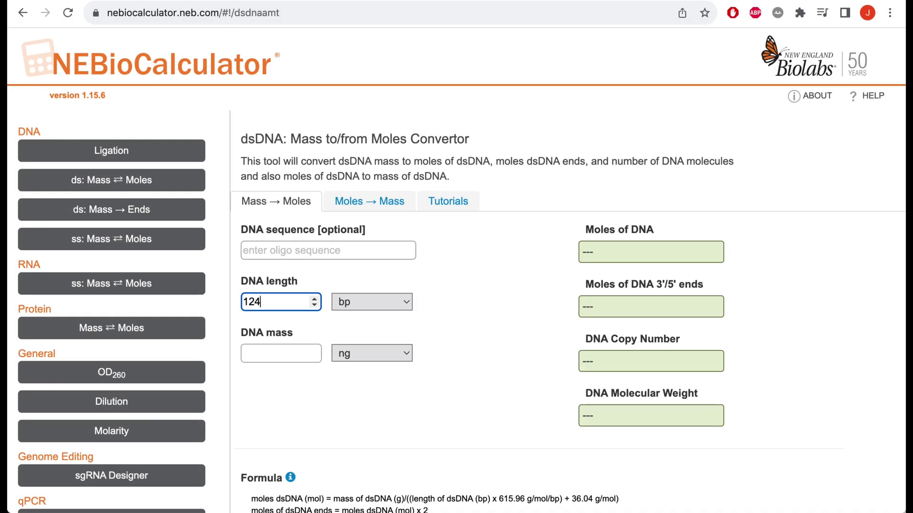
Enter length 1245 bp and mass 69.49 ng, reading 90.61 fmol and 181.2 fmol ends
{"action": "type", "text": "5"}
{"action": "left_click", "coordinate": [268, 355]}
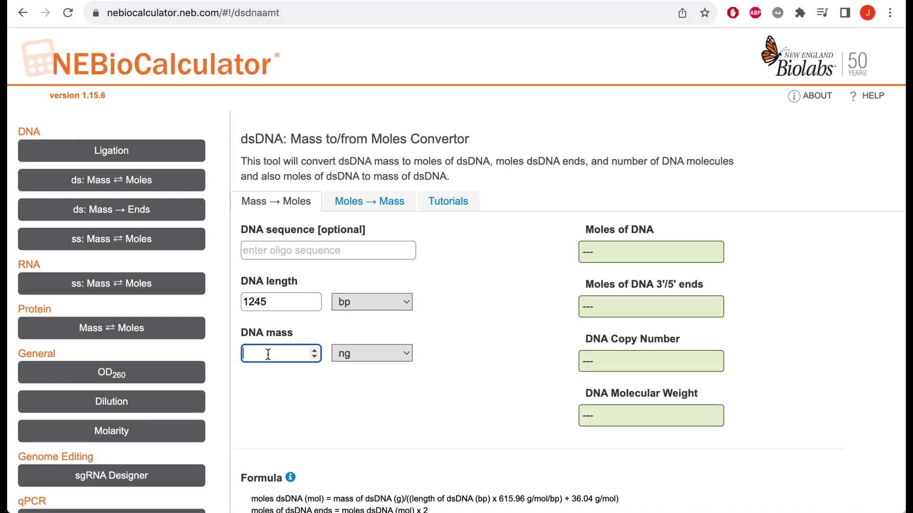
{"action": "type", "text": "69.49"}
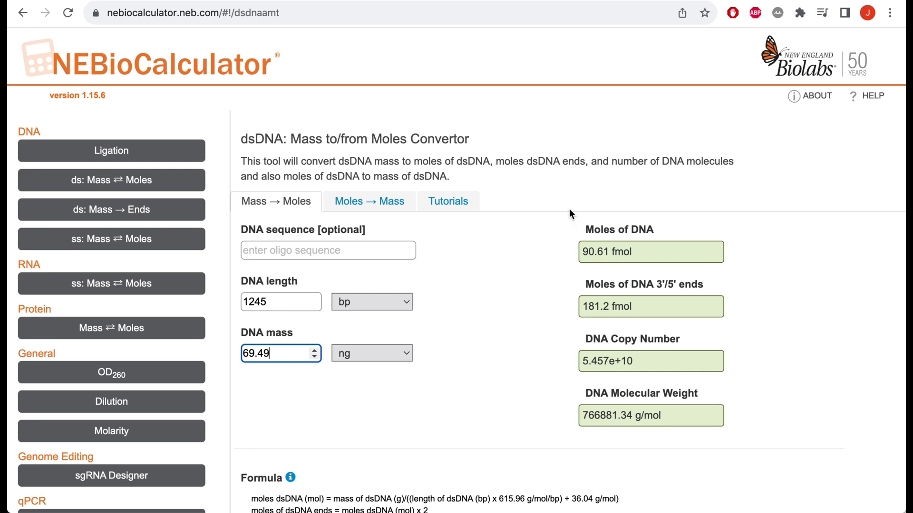
{"action": "left_click_drag", "start_coordinate": [633, 252], "coordinate": [575, 245]}
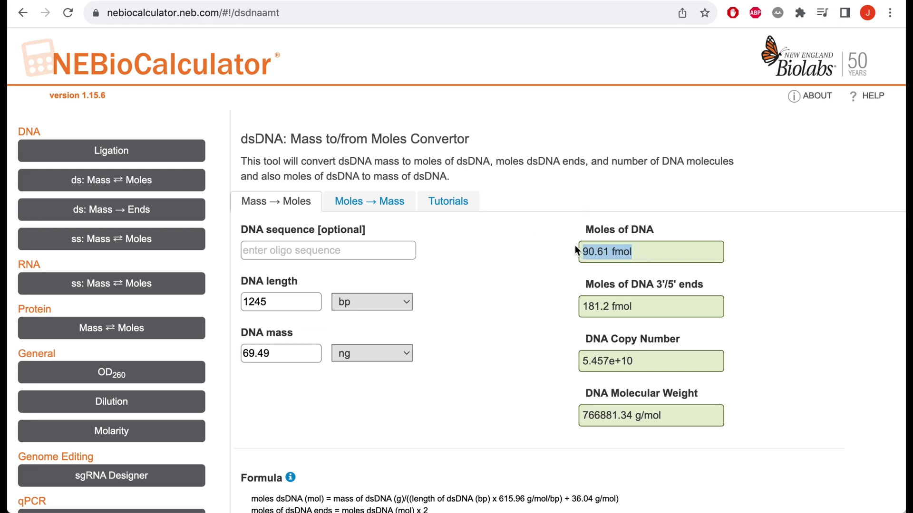
{"action": "left_click", "coordinate": [559, 281]}
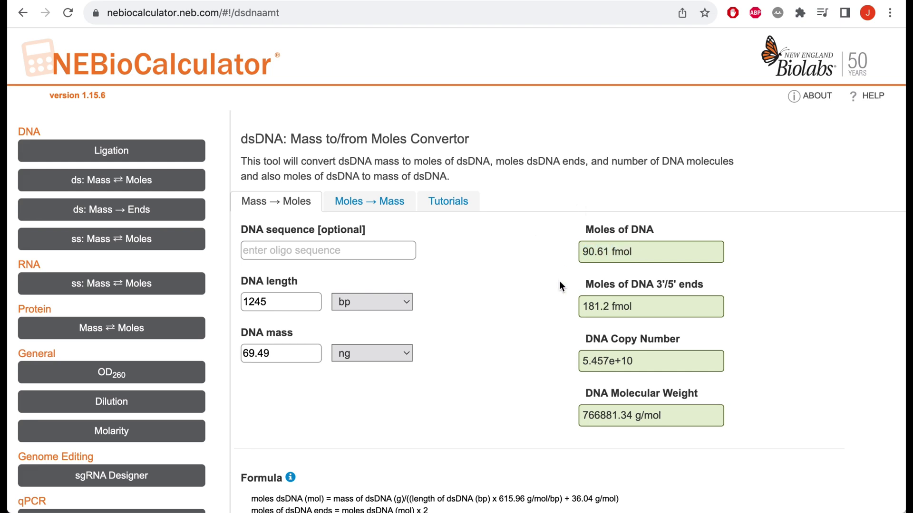